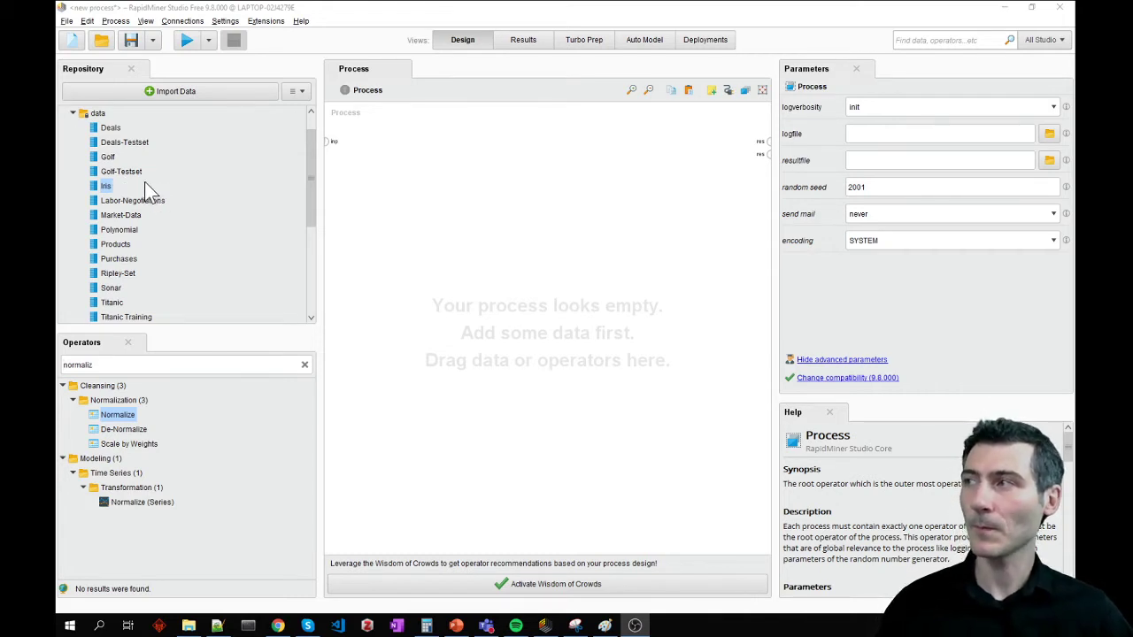
- Add the Iris sample data set to the process and connect its output to the first result port
drag(106, 189, 503, 170)
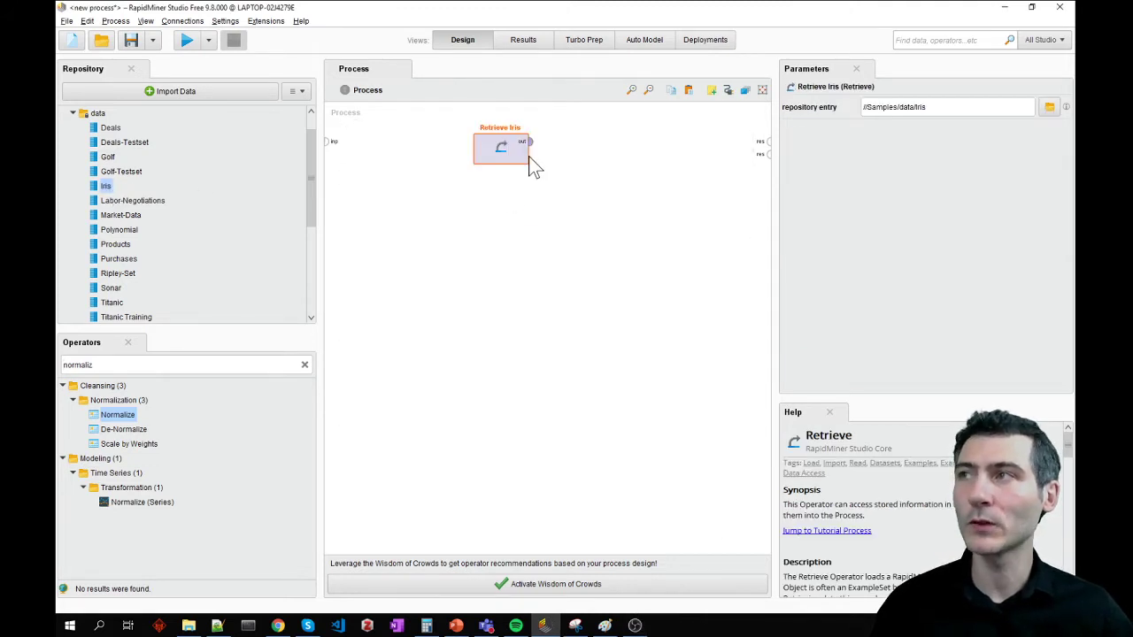
click(530, 142)
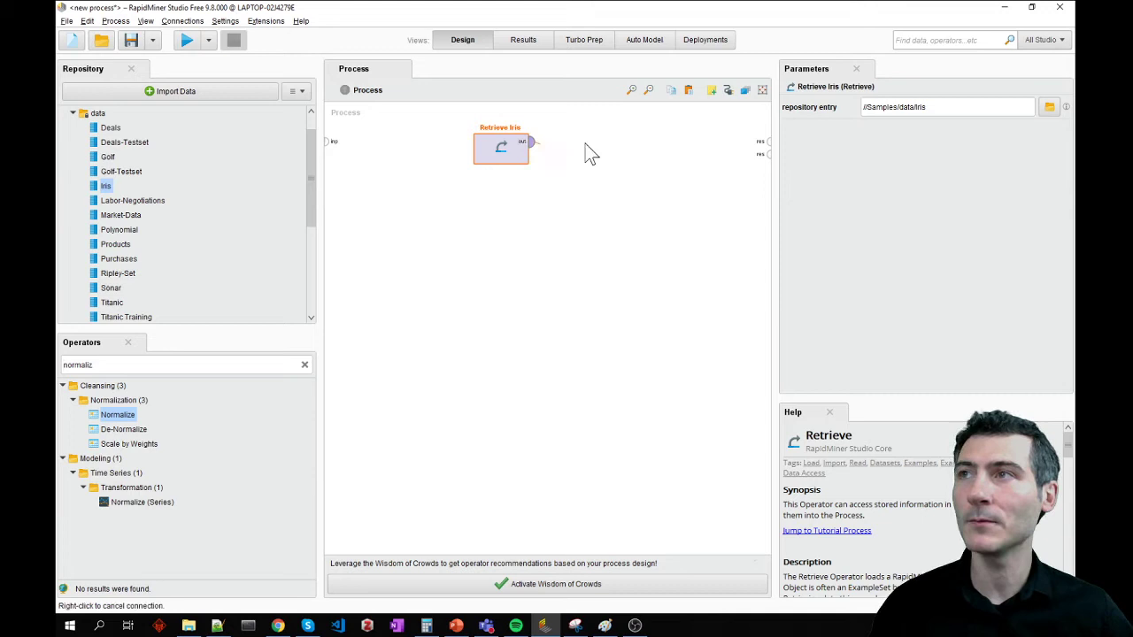
click(765, 140)
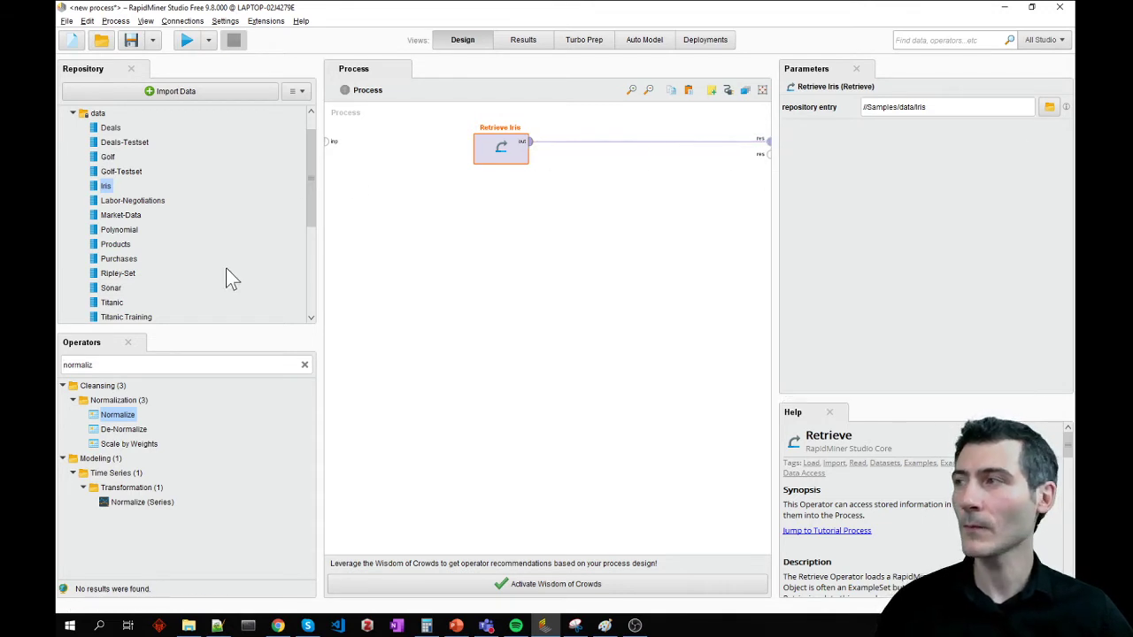
- Find the Multiply operator and insert it into the connection between Retrieve Iris and the result port
double_click(87, 364)
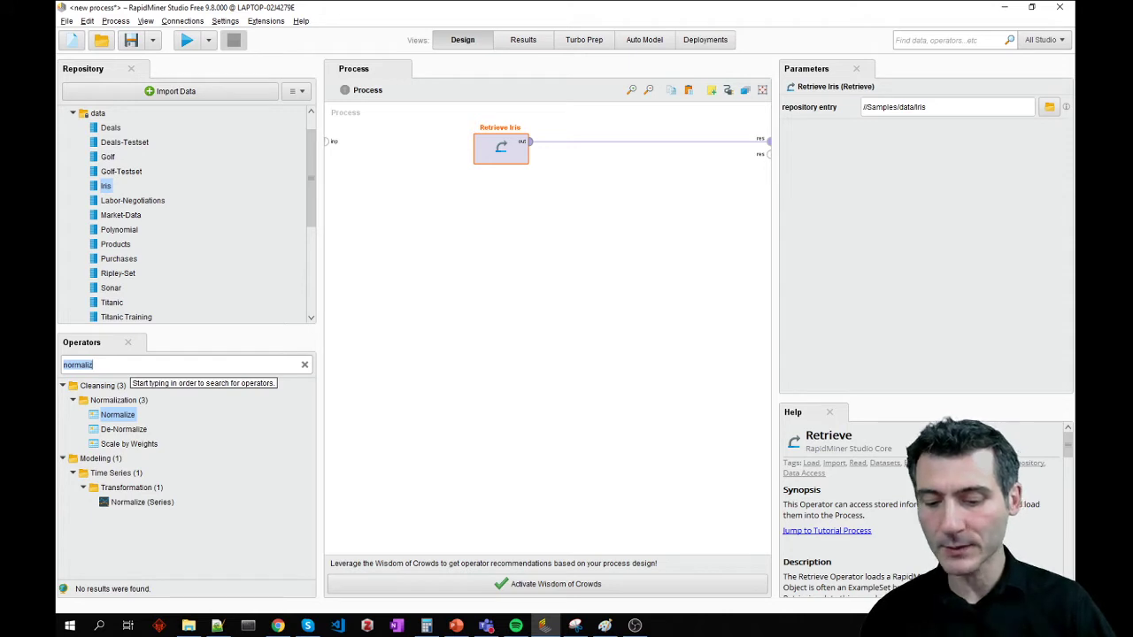
text(mul)
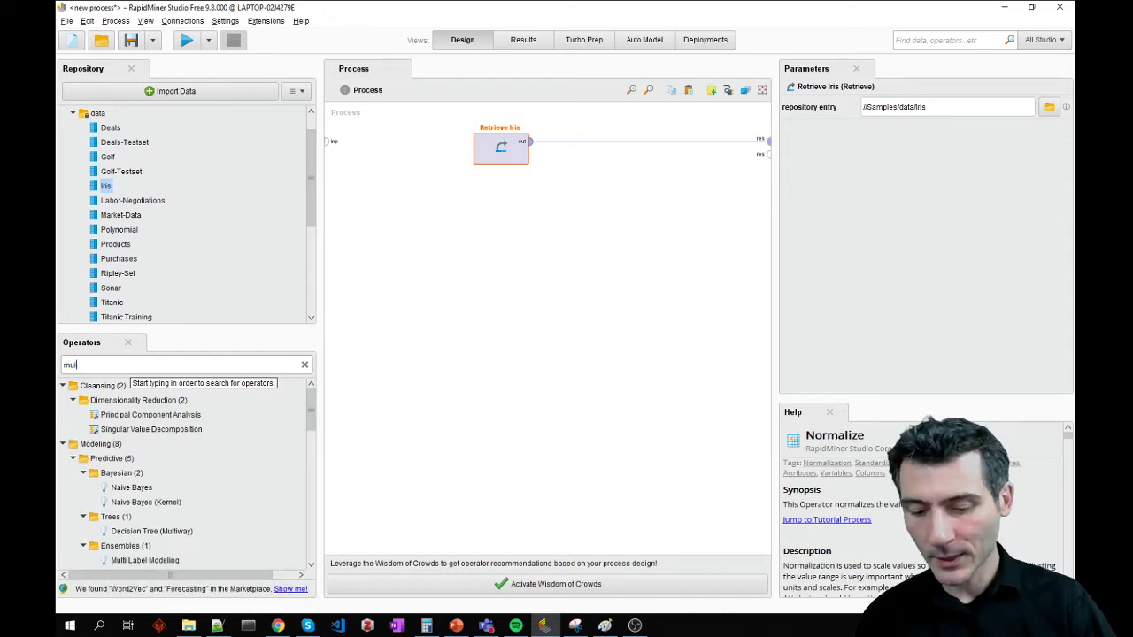
text(tiply)
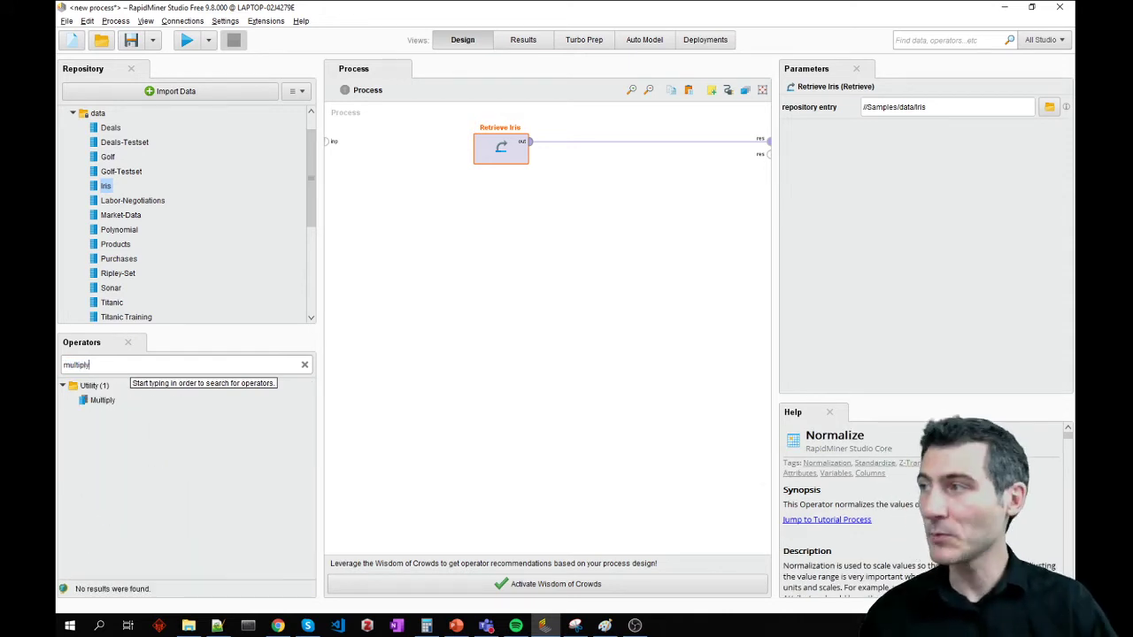
drag(103, 400, 573, 147)
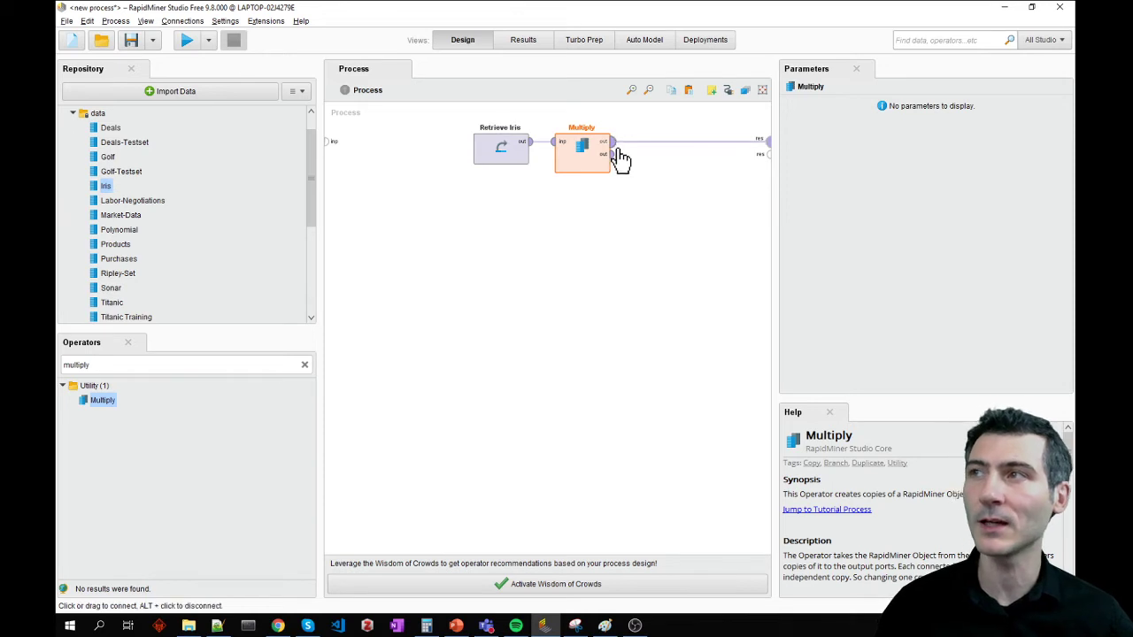
- Add a Normalize operator to the process and feed it from the second output of Multiply
click(174, 364)
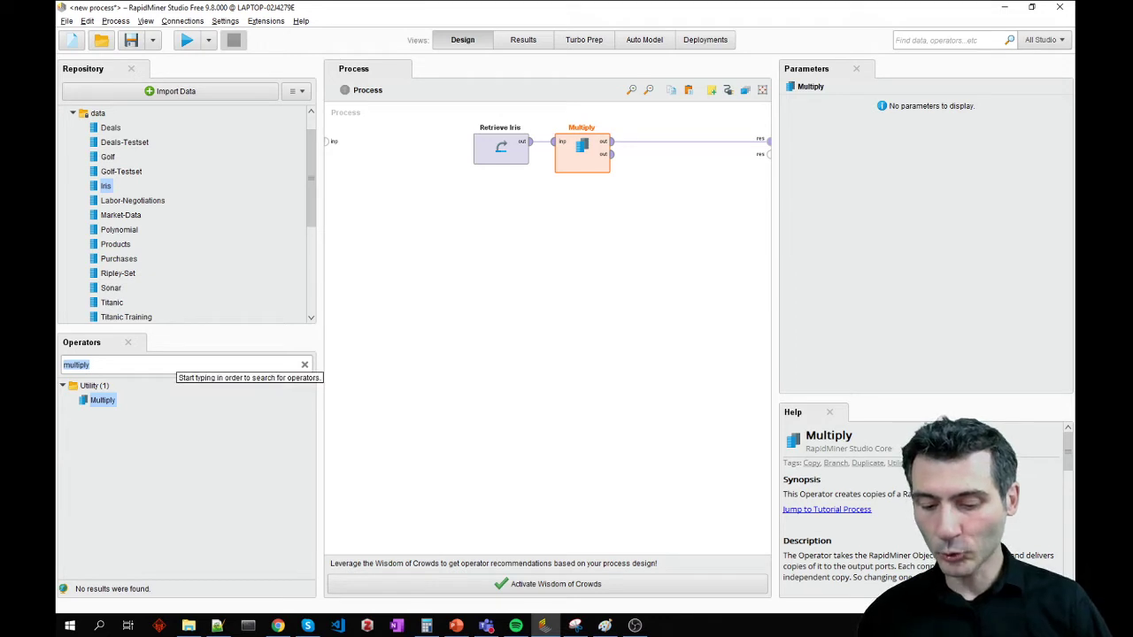
text(normaliz)
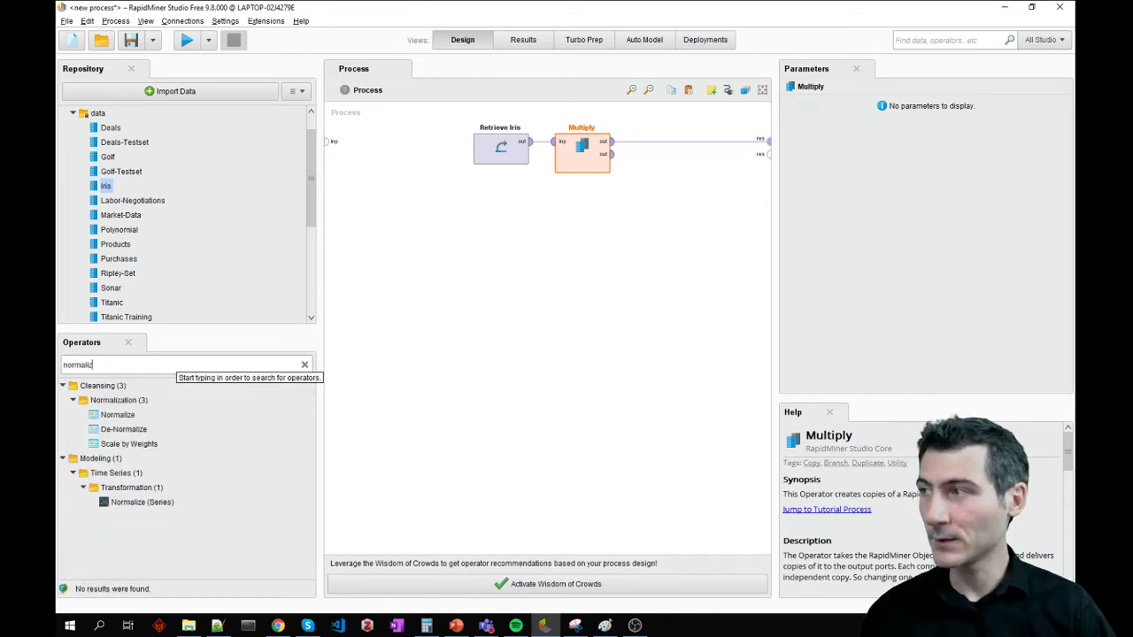
text(e)
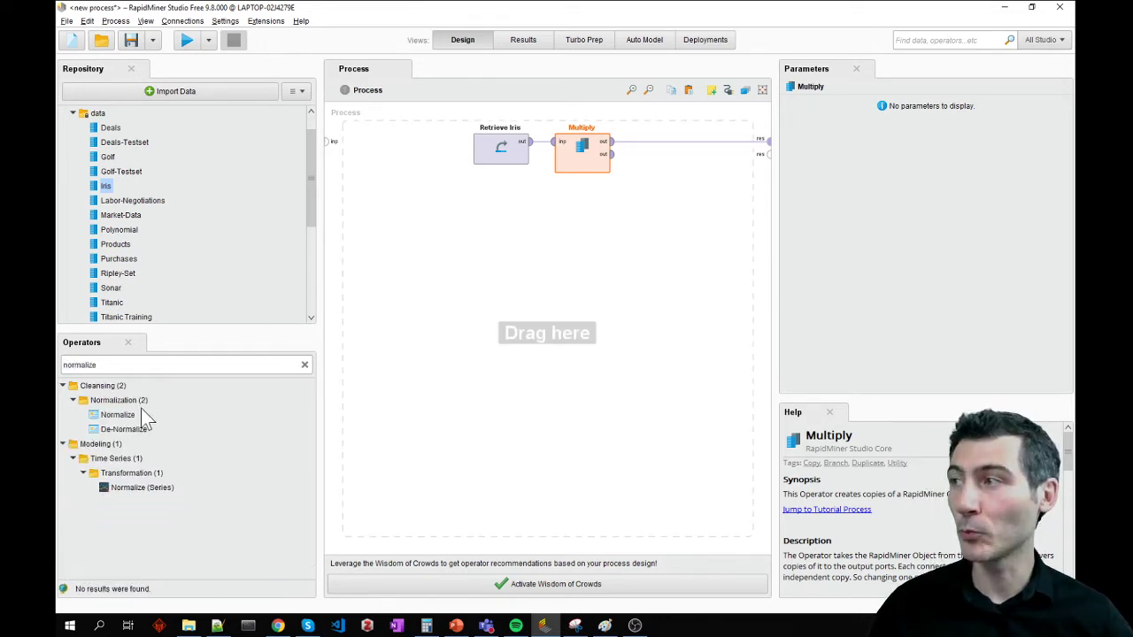
drag(142, 411, 665, 184)
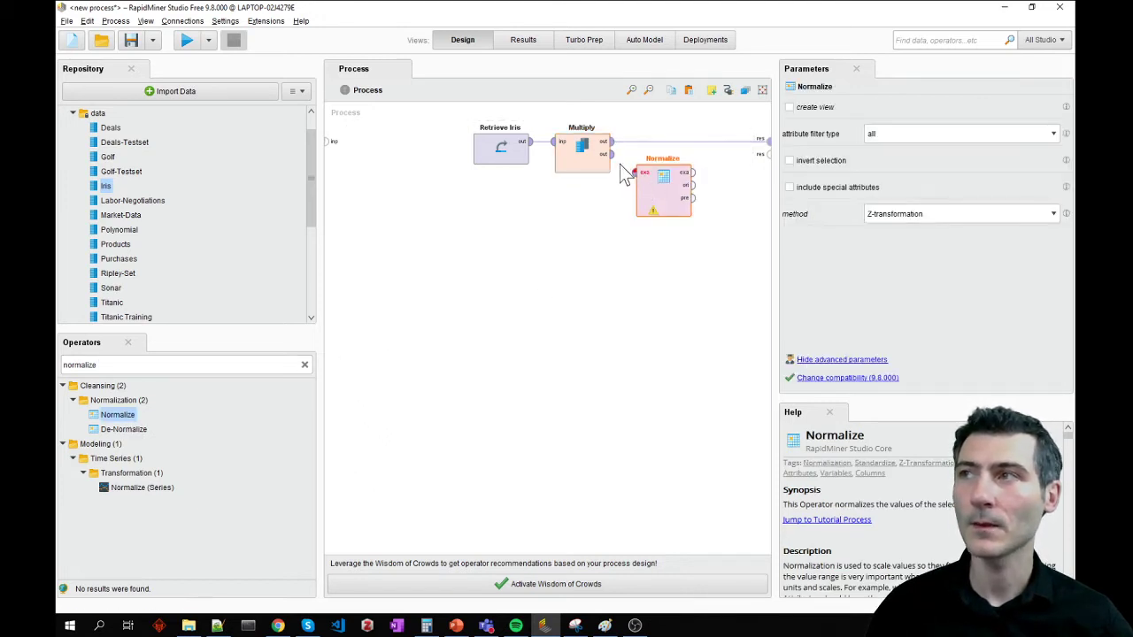
click(613, 156)
click(636, 172)
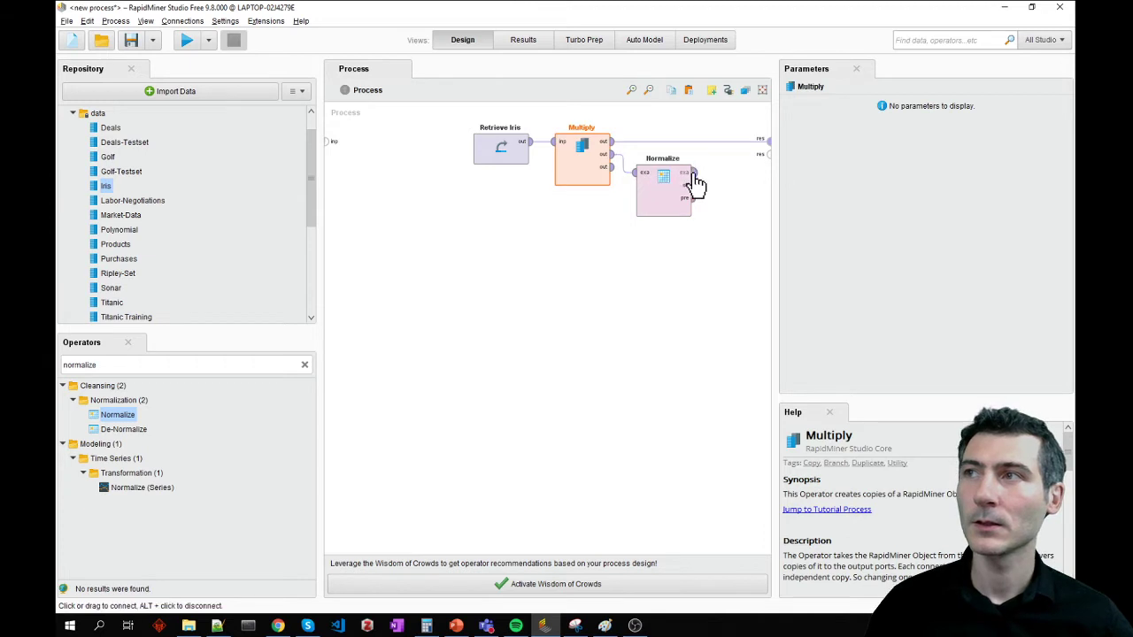
- Connect Normalize's example set output to the second result port and set its method to range transformation
click(694, 172)
click(766, 156)
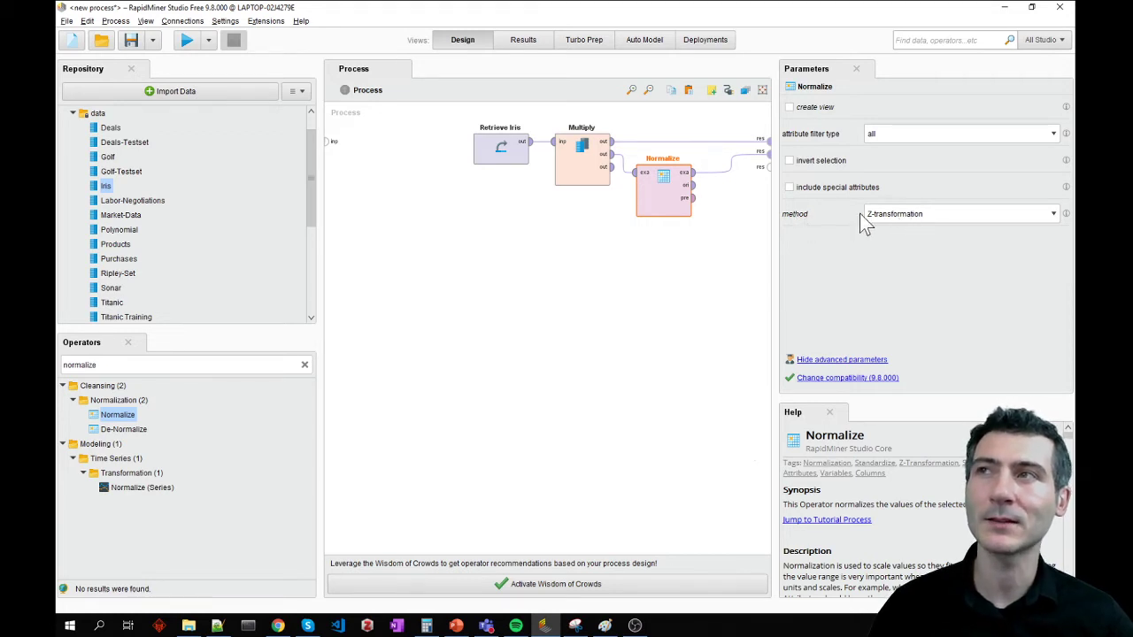
click(940, 215)
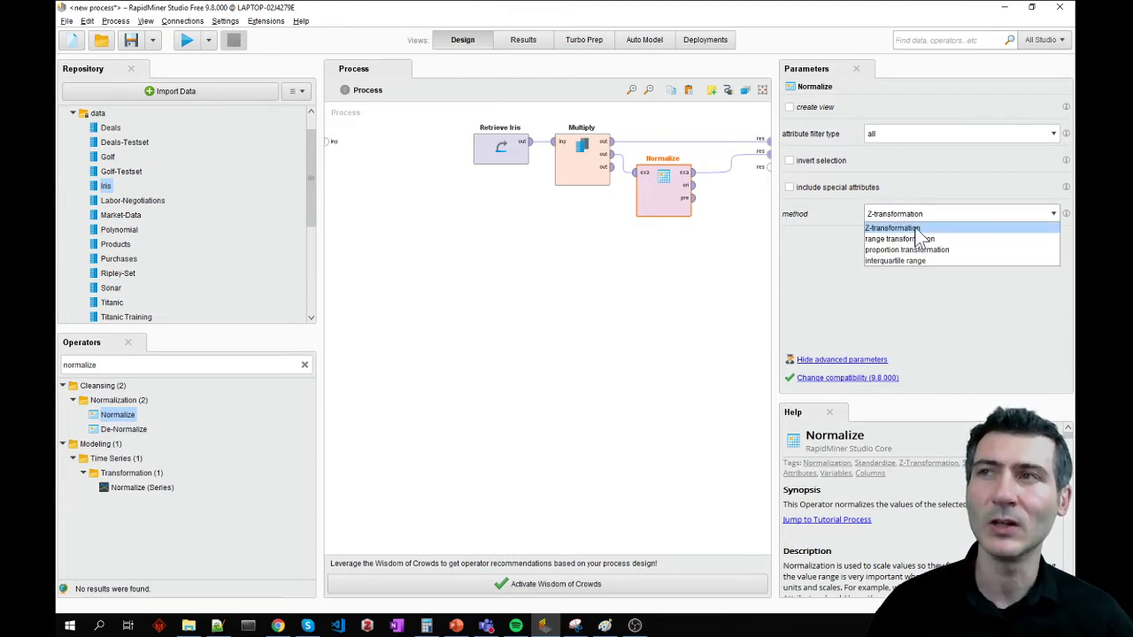
click(945, 243)
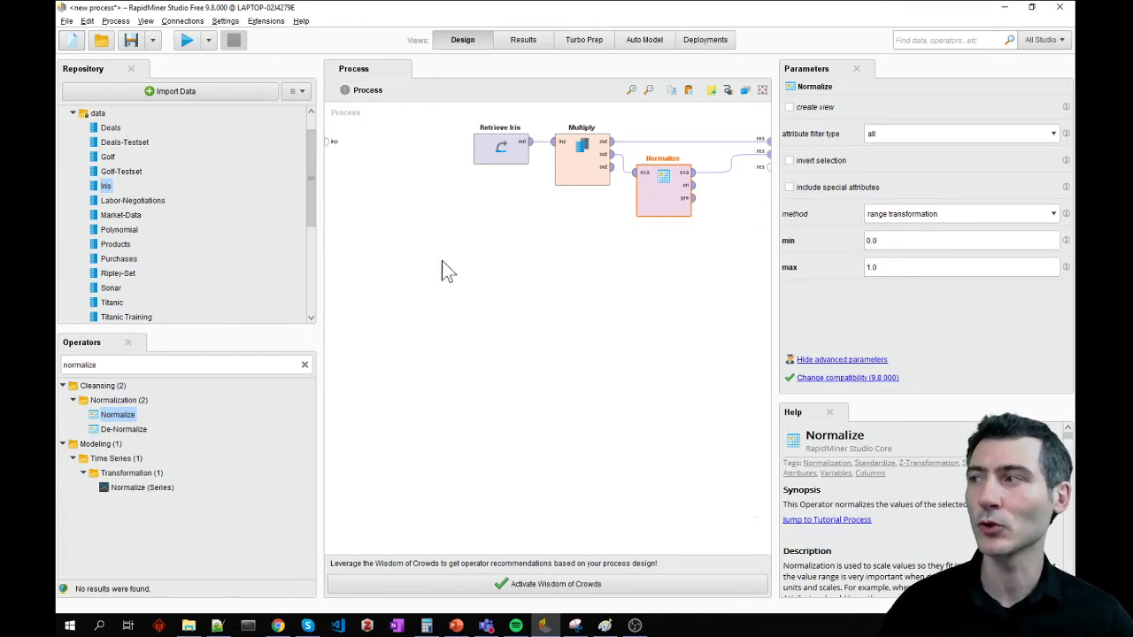
- Add a second Normalize operator below the first, feed it from Multiply's third output, and connect its example set output to the third result port
drag(118, 415, 653, 292)
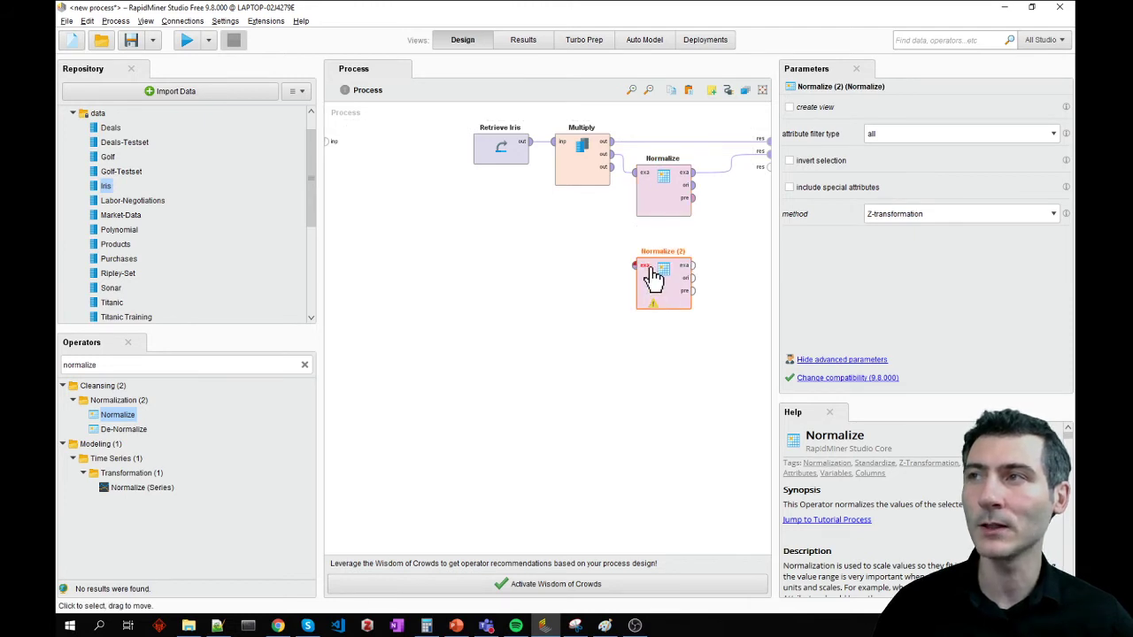
drag(611, 166, 634, 266)
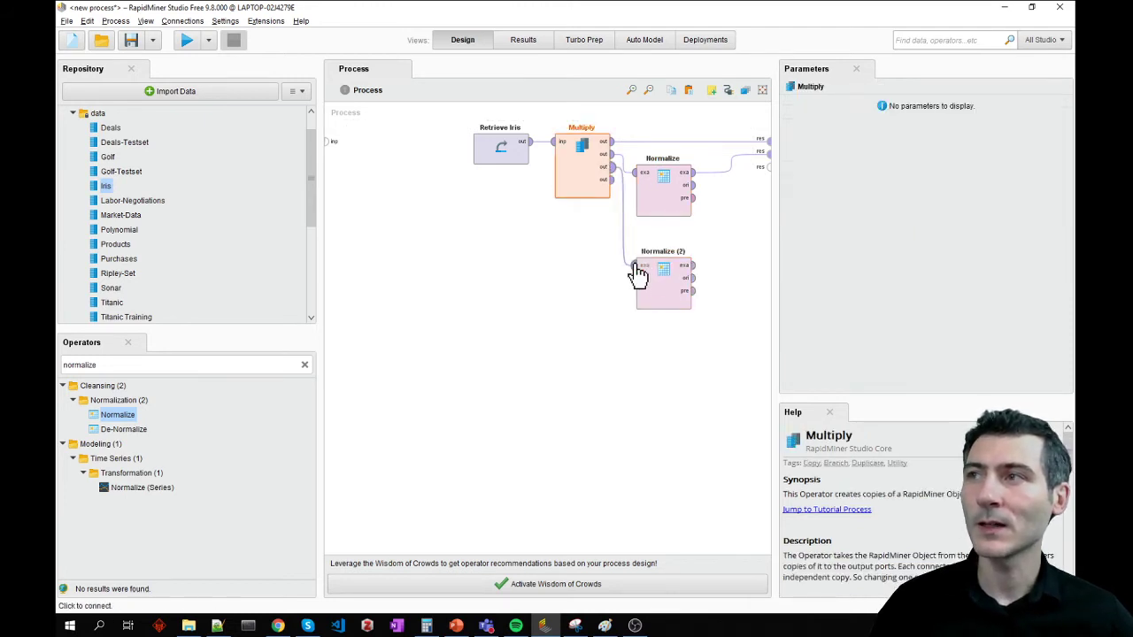
click(660, 283)
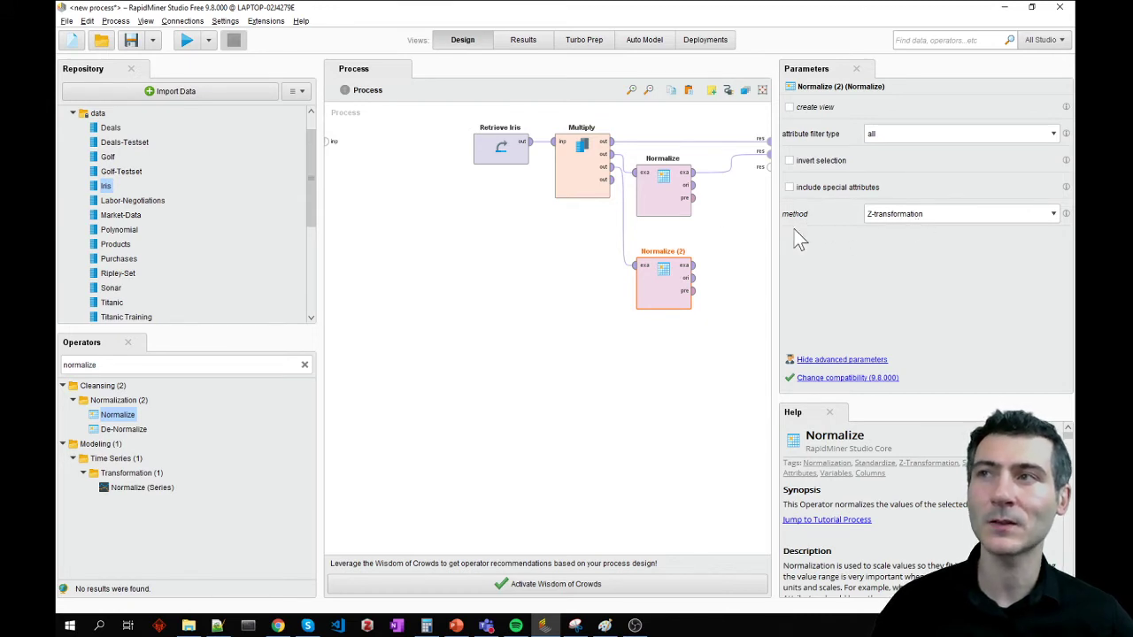
click(694, 264)
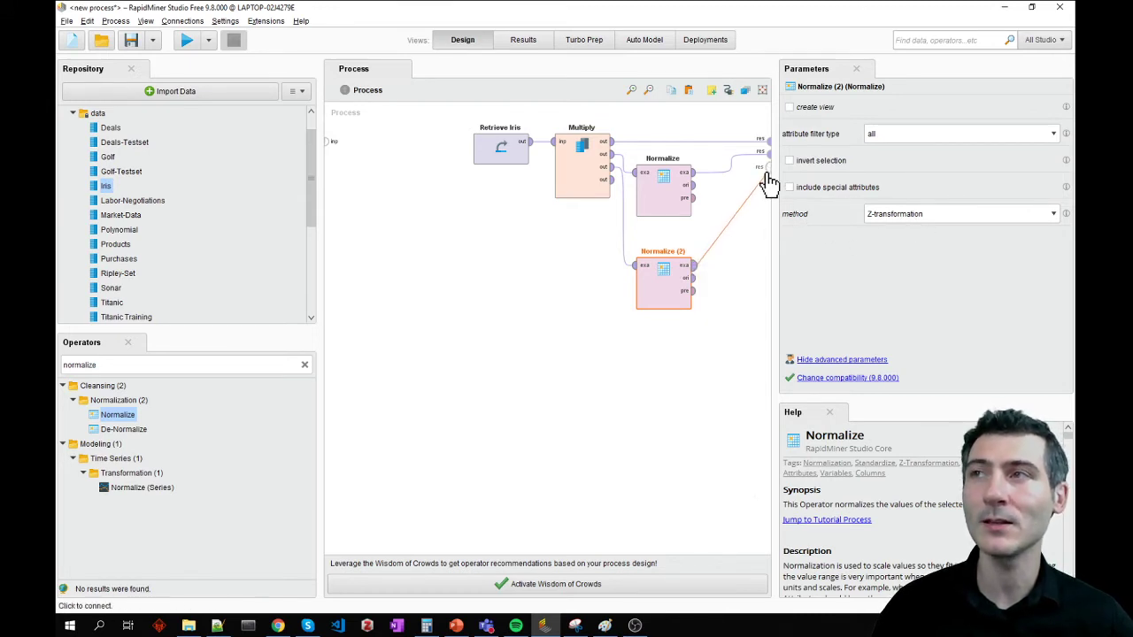
click(760, 166)
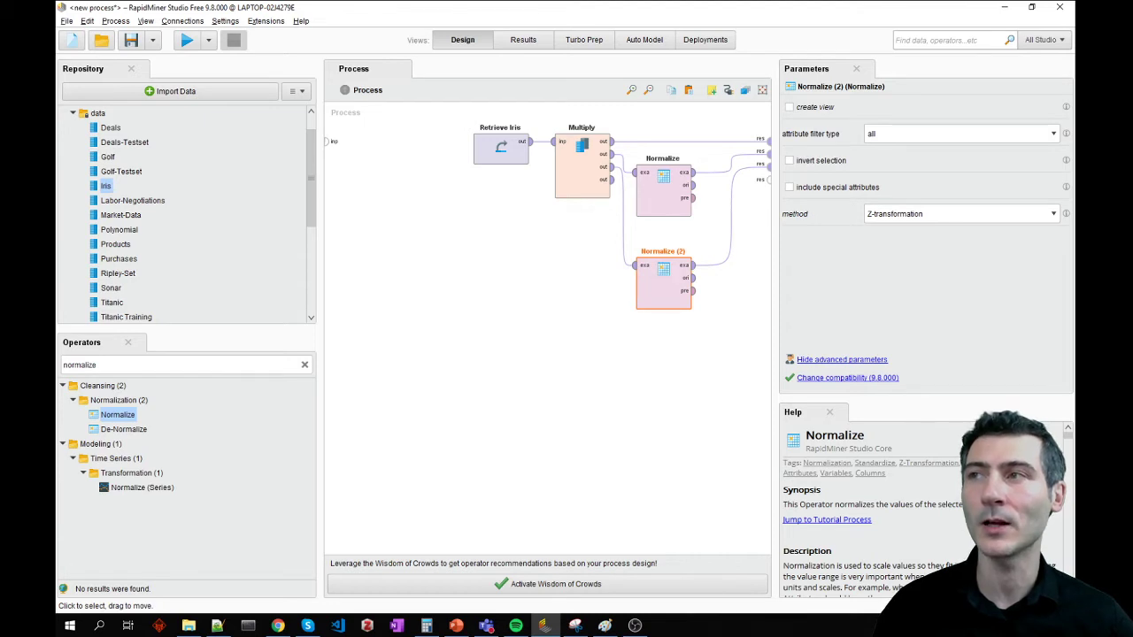
- Rename the second Normalize operator as Standardize
key(F2)
text(s)
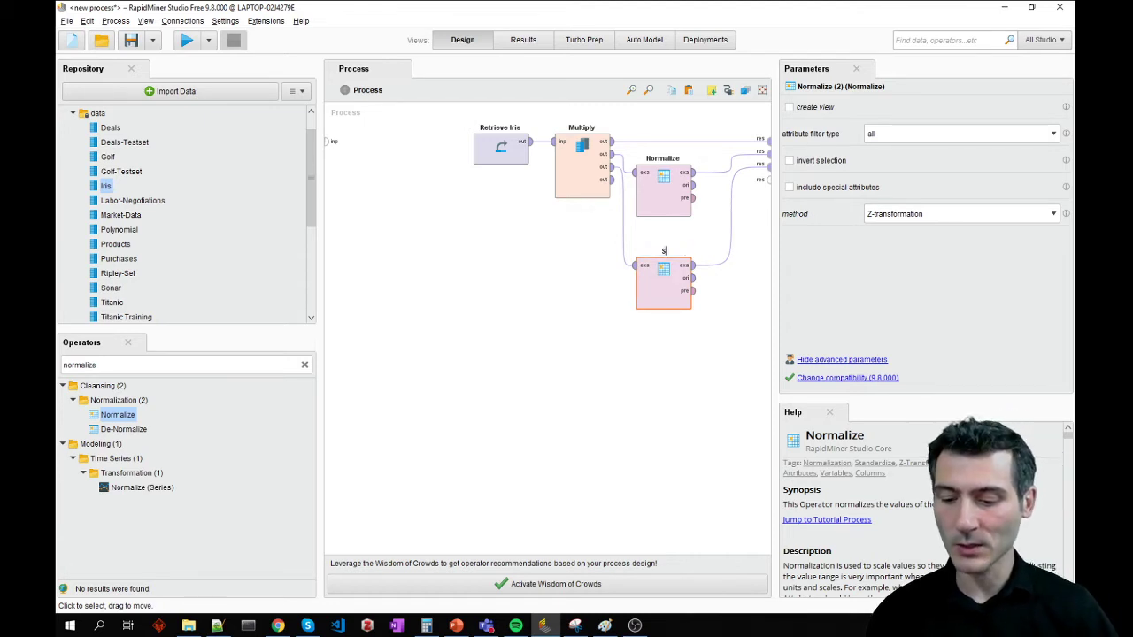
text(tandardize)
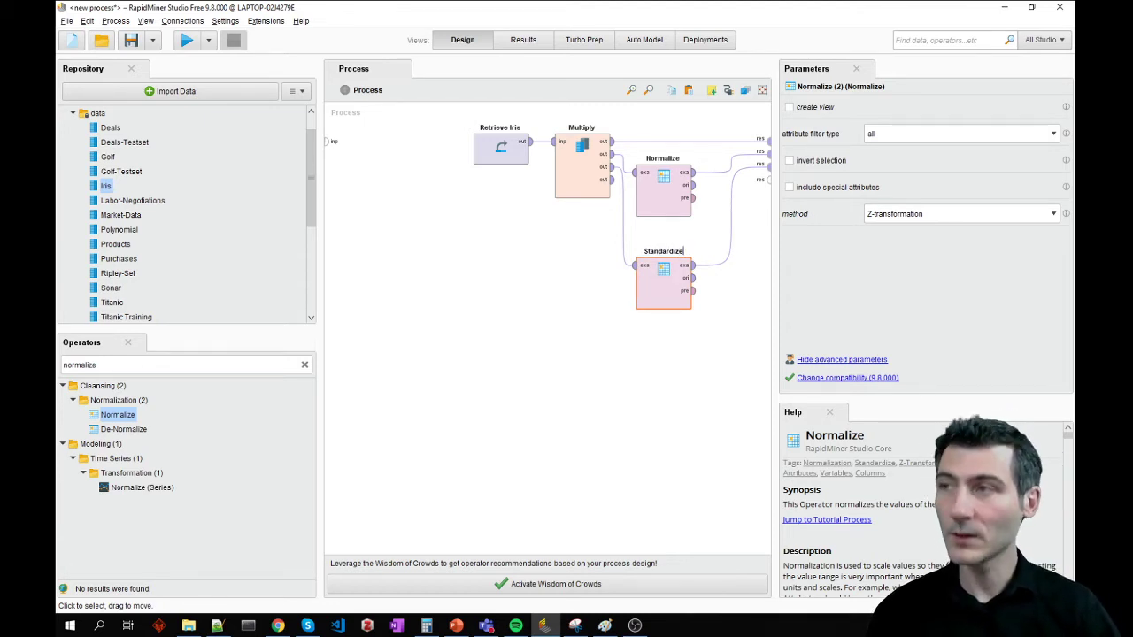
key(Return)
click(670, 291)
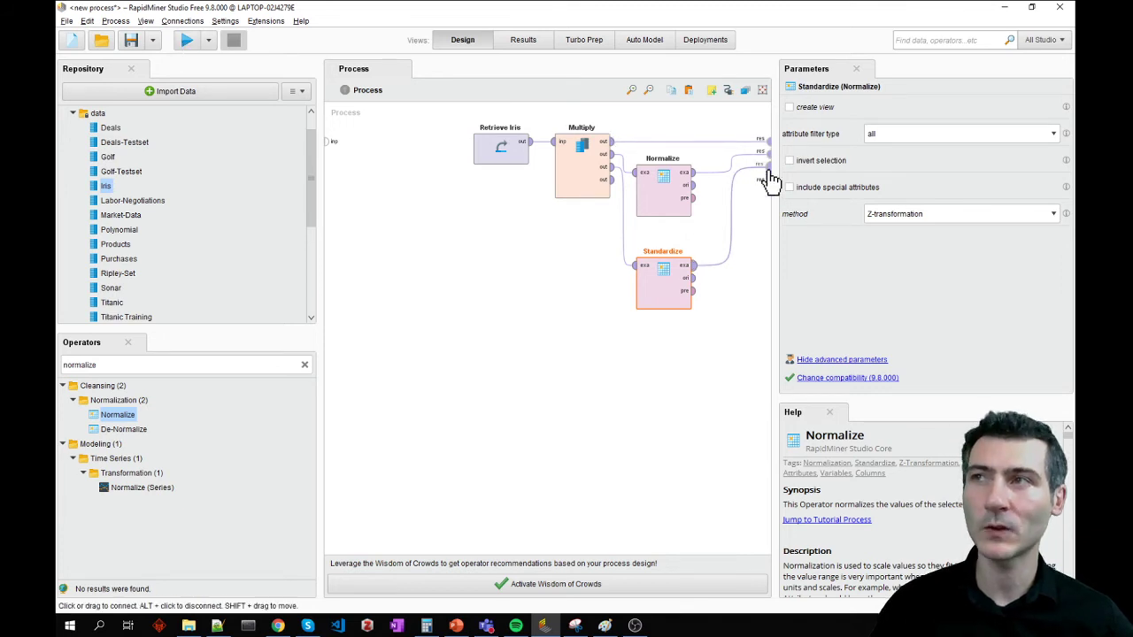
- Run the process and examine the statistics and box plot of the unscaled Multiply example set
click(187, 41)
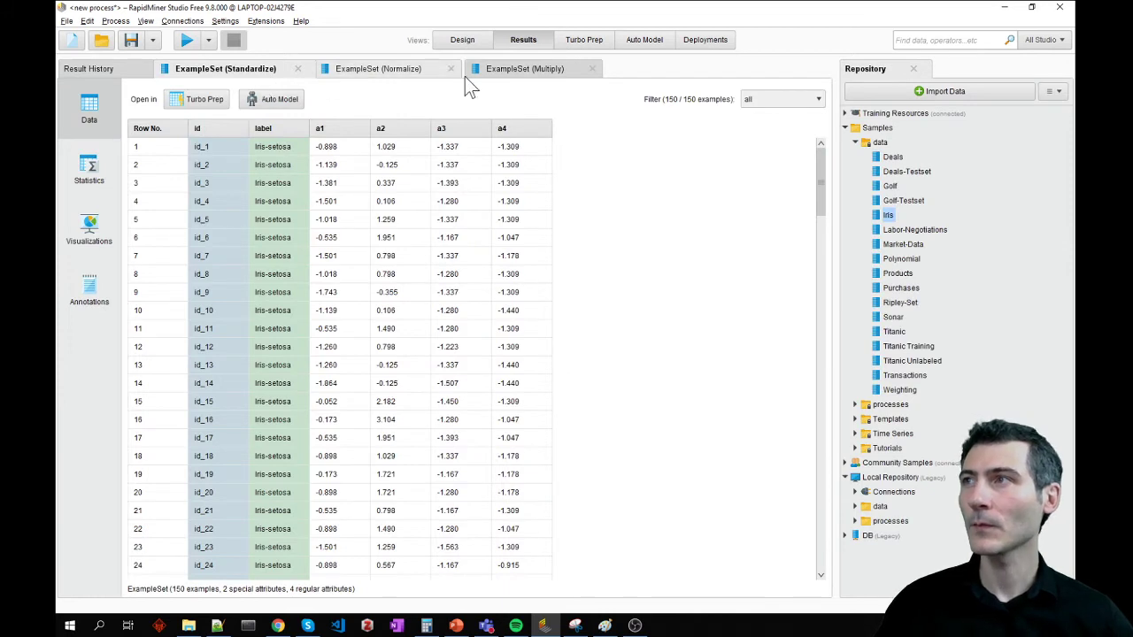
click(522, 72)
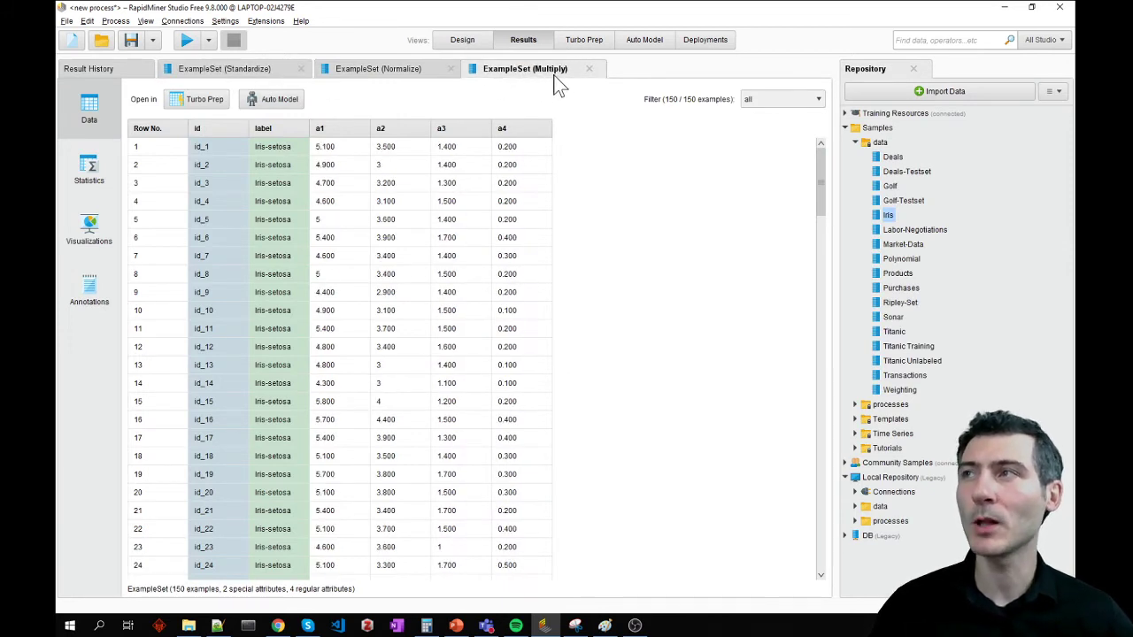
click(92, 174)
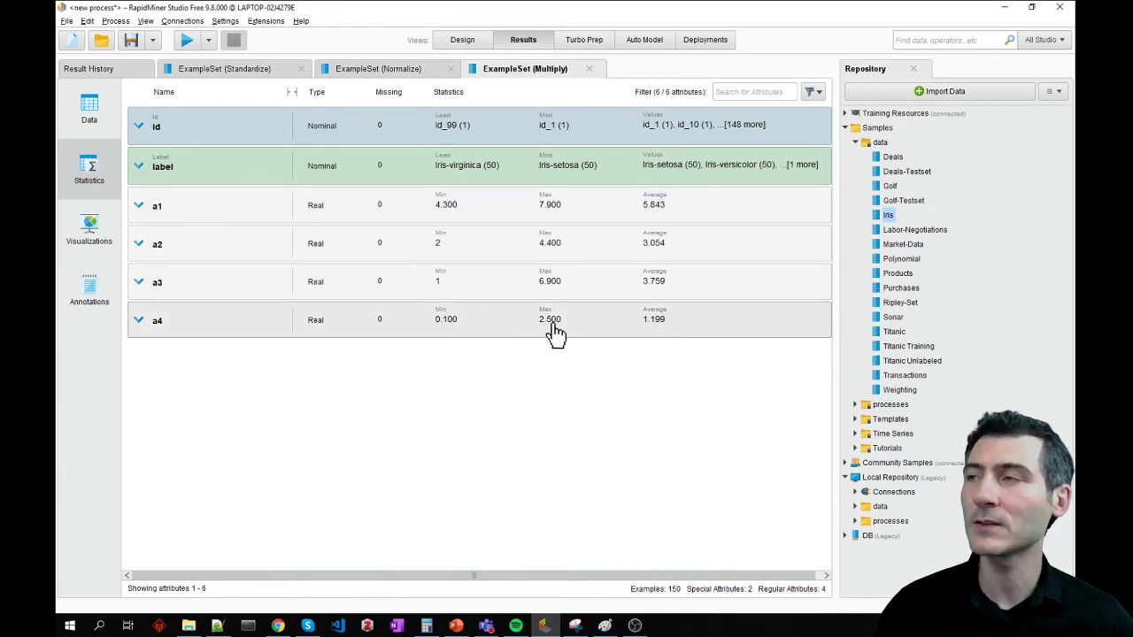
click(95, 227)
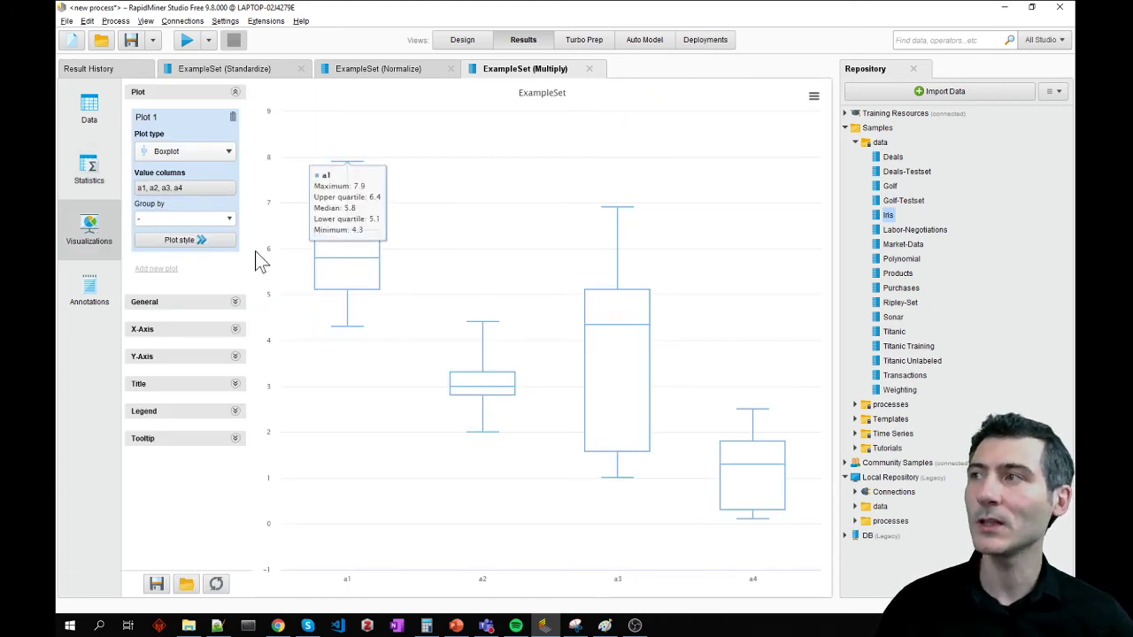
mouse_move(460, 379)
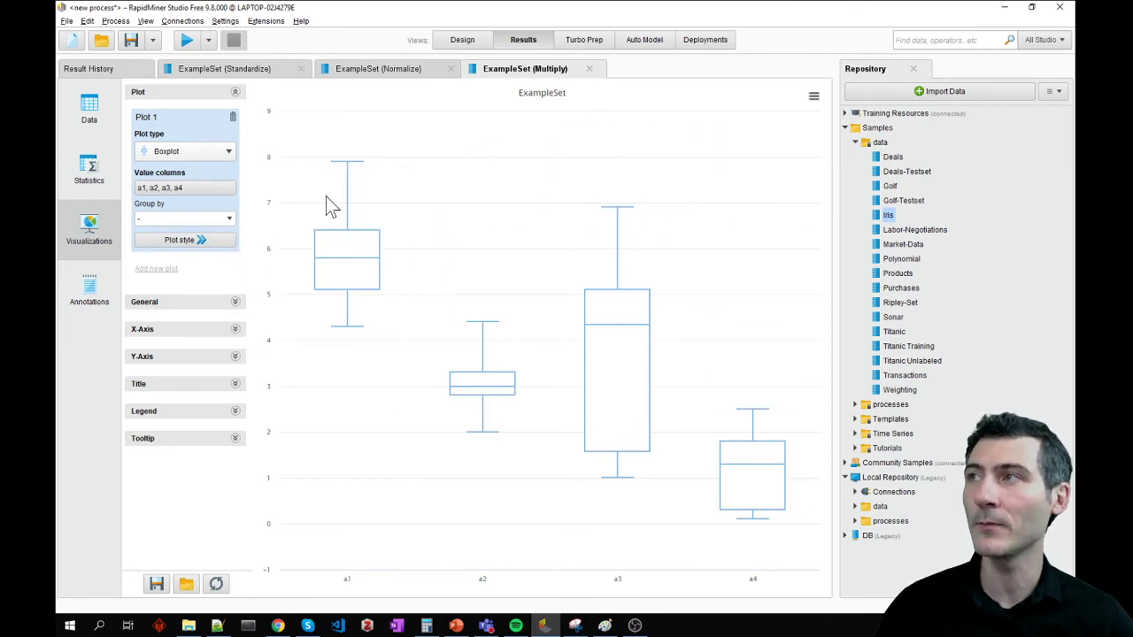
- Examine the attribute statistics and box plot of the Normalize example set
click(418, 73)
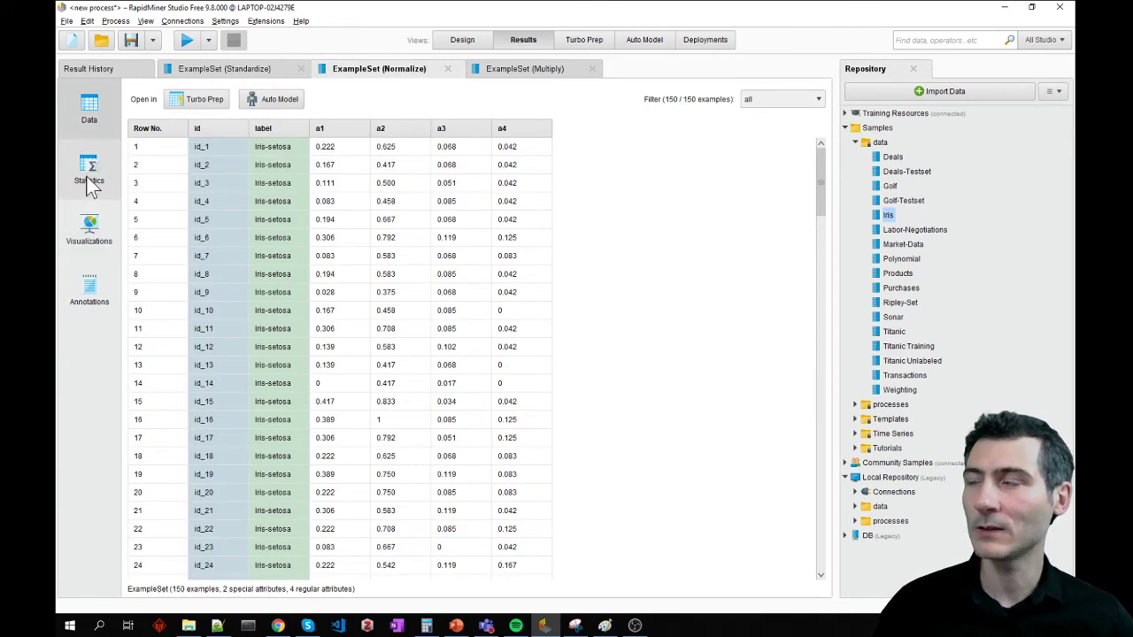
click(87, 176)
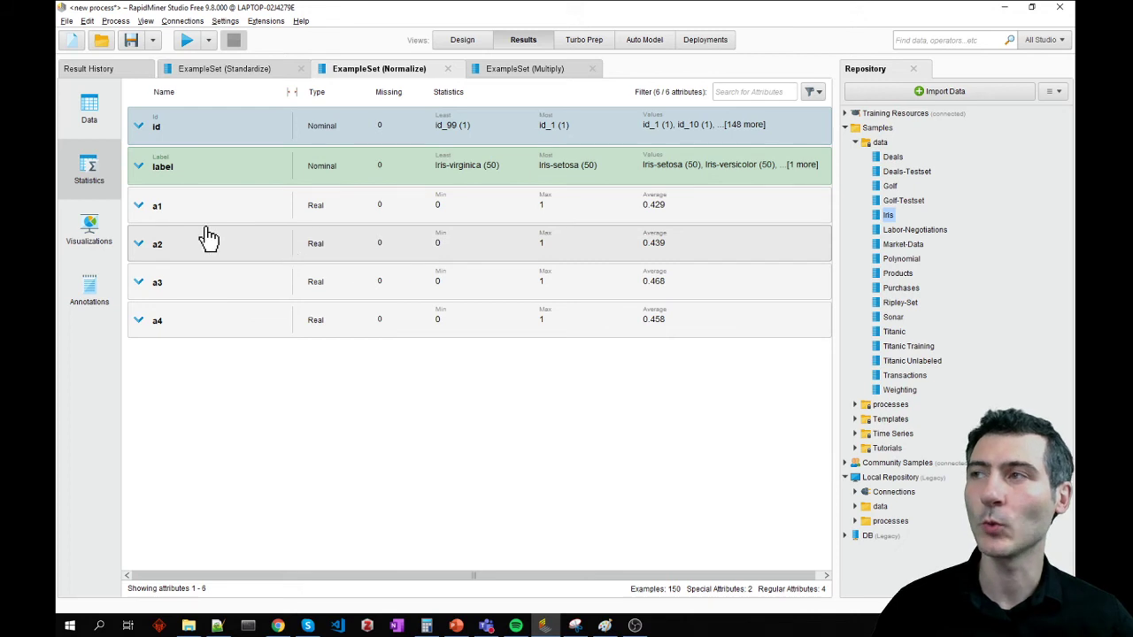
click(92, 237)
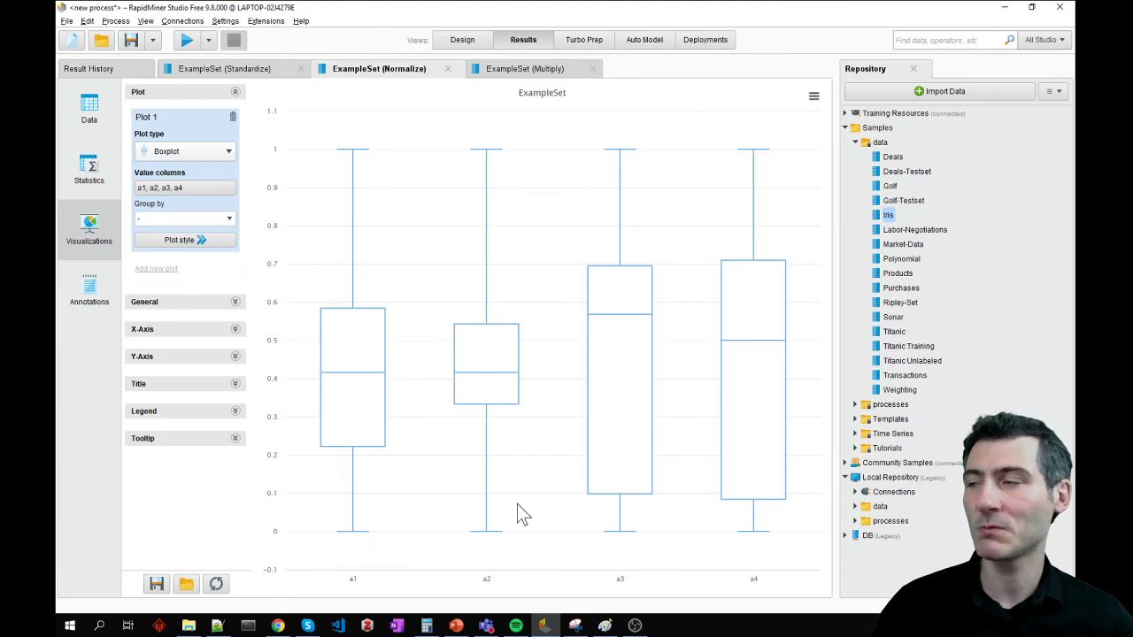
mouse_move(362, 535)
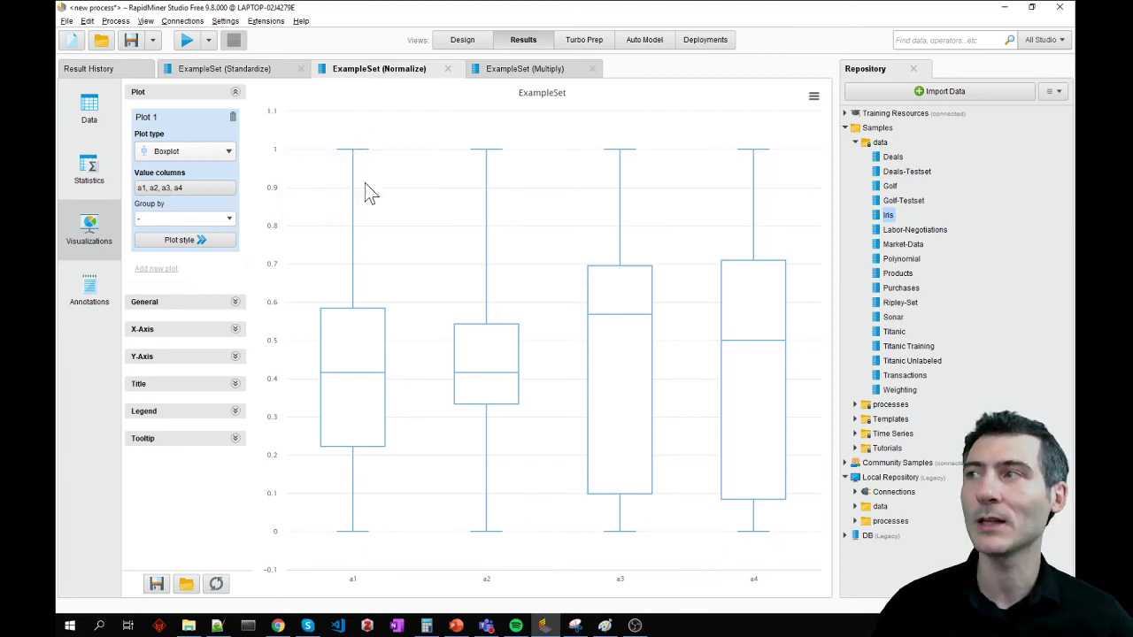
- Examine the Standardize example set's statistics and compare the box plots of attributes a1 to a4
click(229, 69)
click(103, 176)
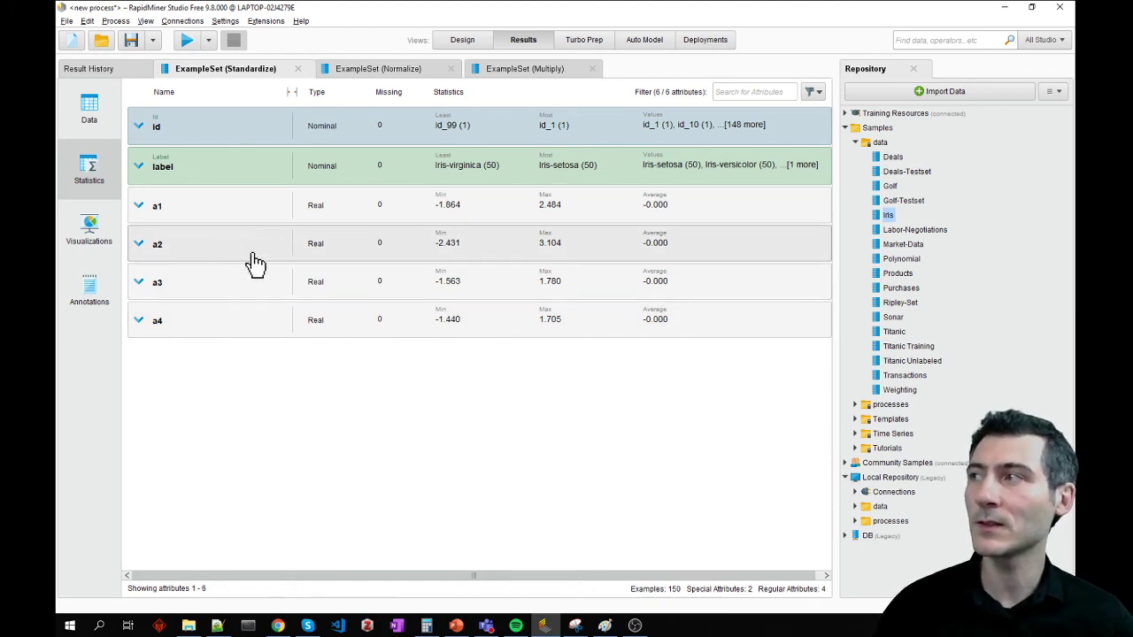
click(93, 228)
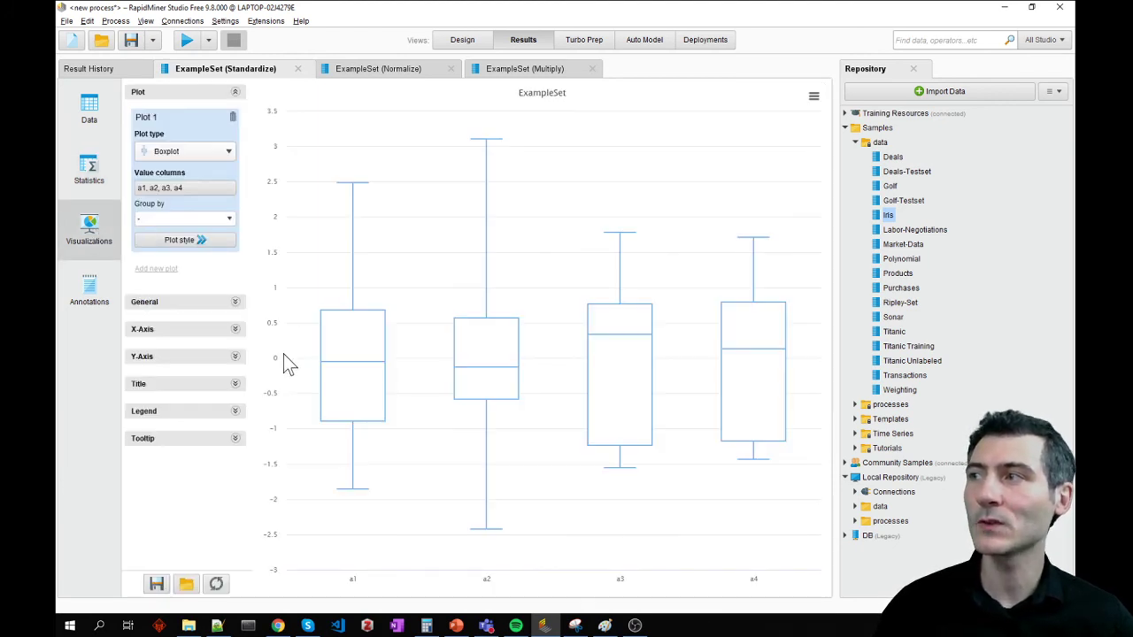
mouse_move(338, 360)
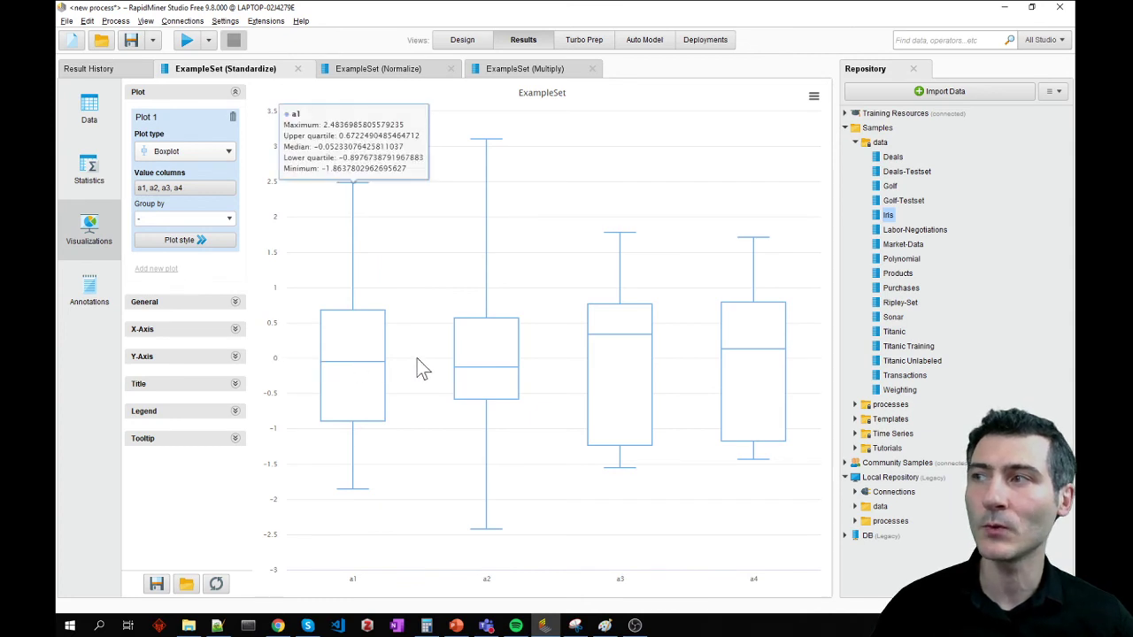
mouse_move(478, 363)
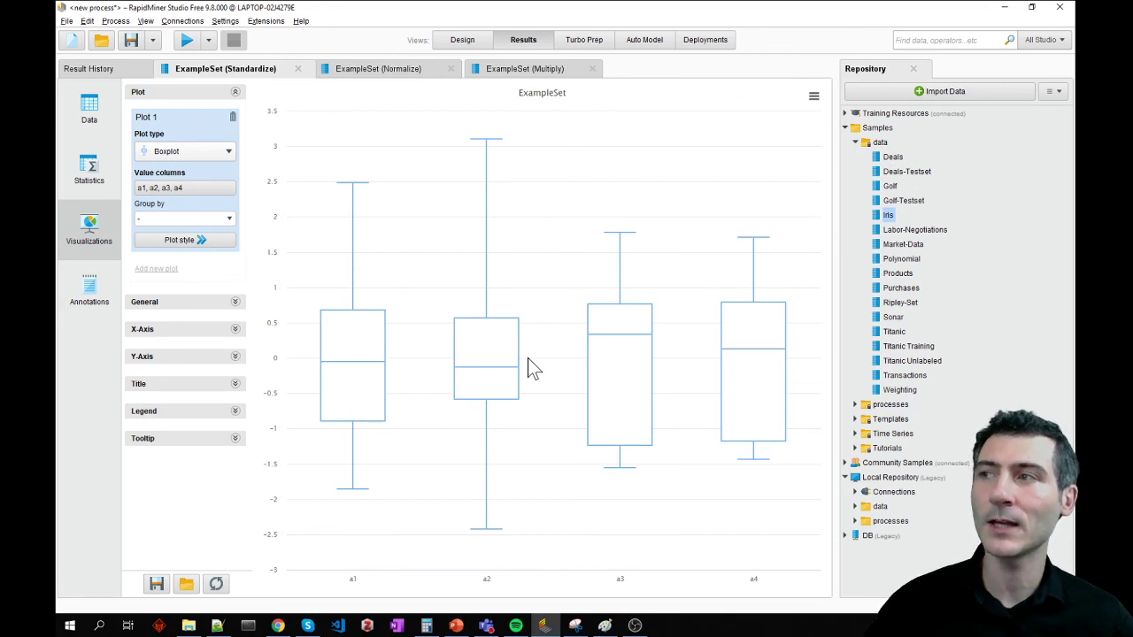
mouse_move(608, 353)
mouse_move(752, 354)
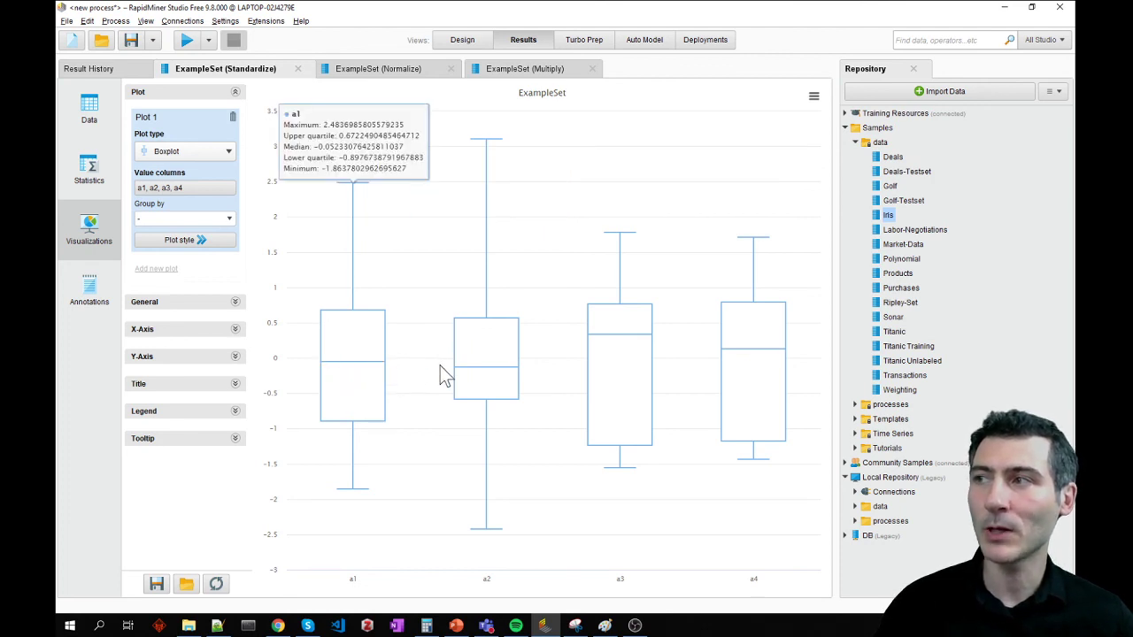
mouse_move(460, 381)
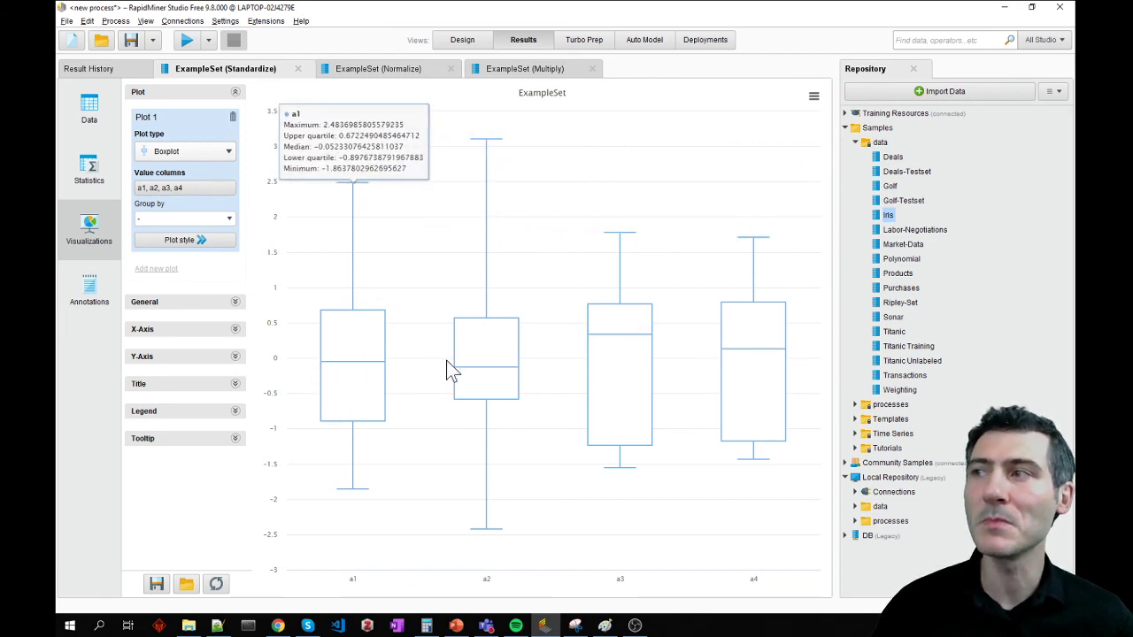
mouse_move(779, 375)
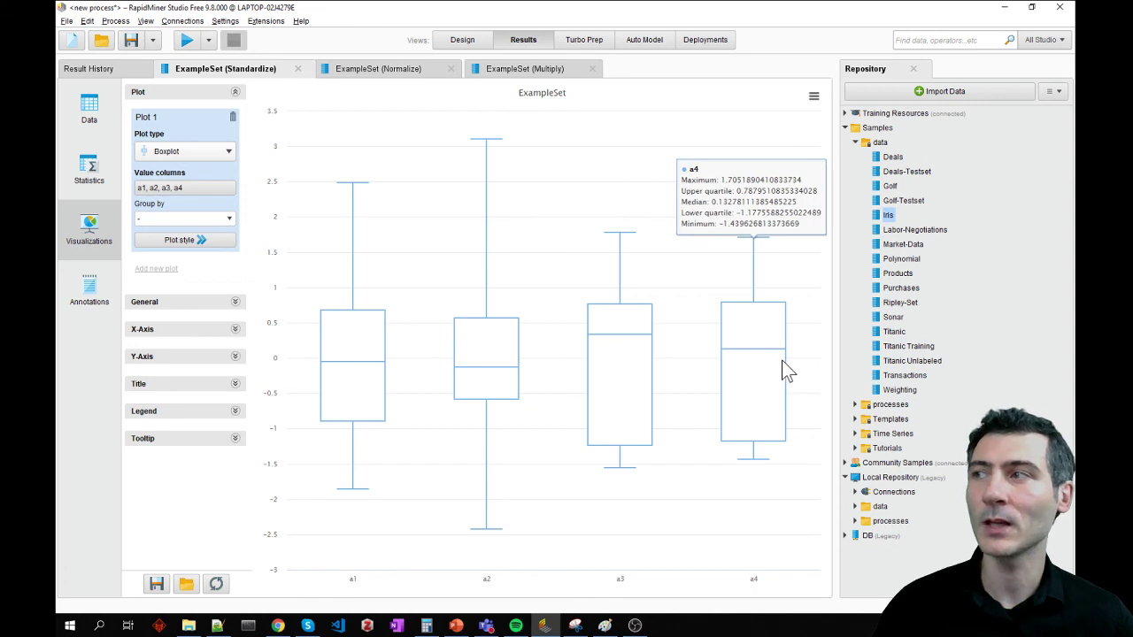